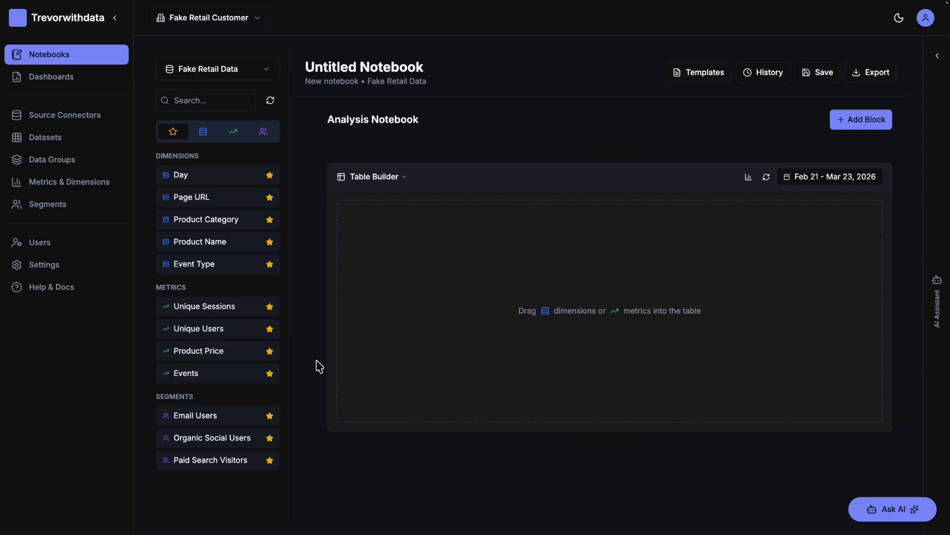
Start a new custom metric and set its type to Calculated.
left_click(236, 136)
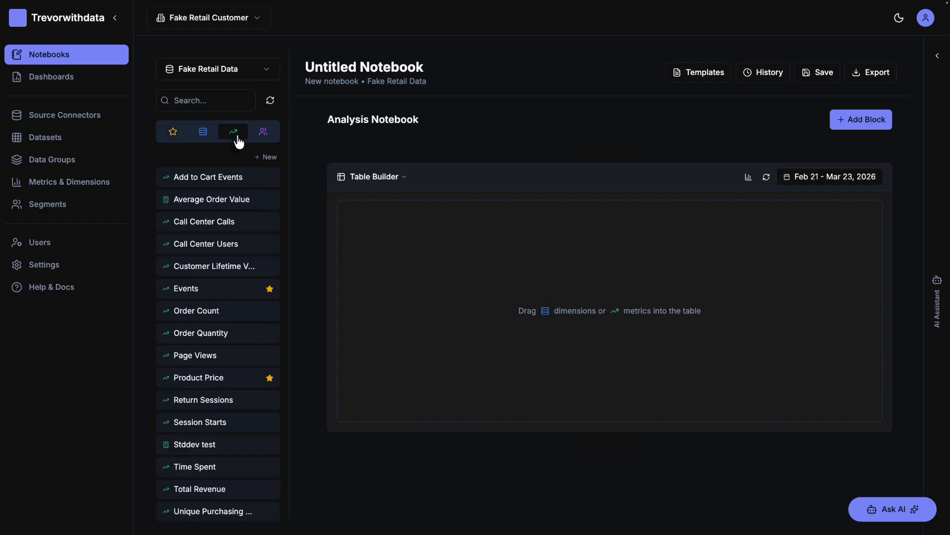
left_click(270, 157)
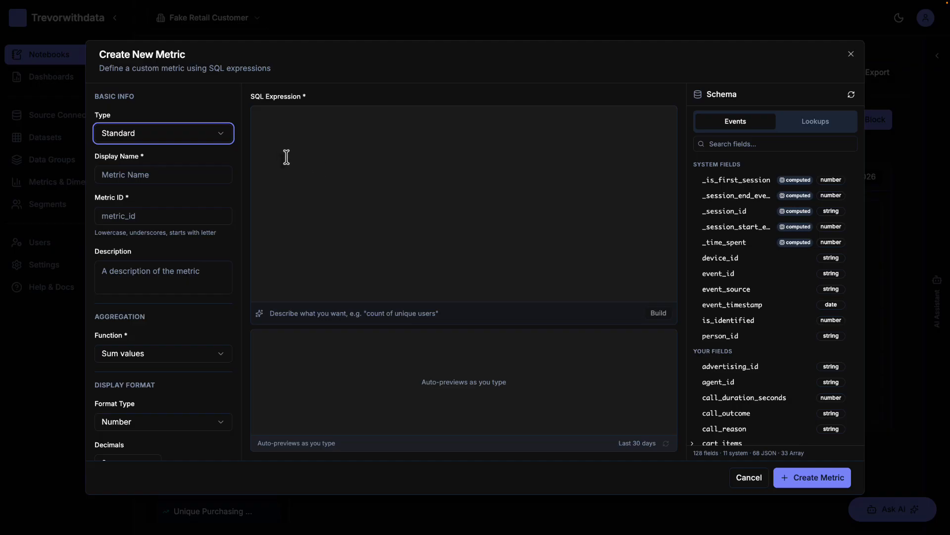
left_click(225, 138)
left_click(179, 175)
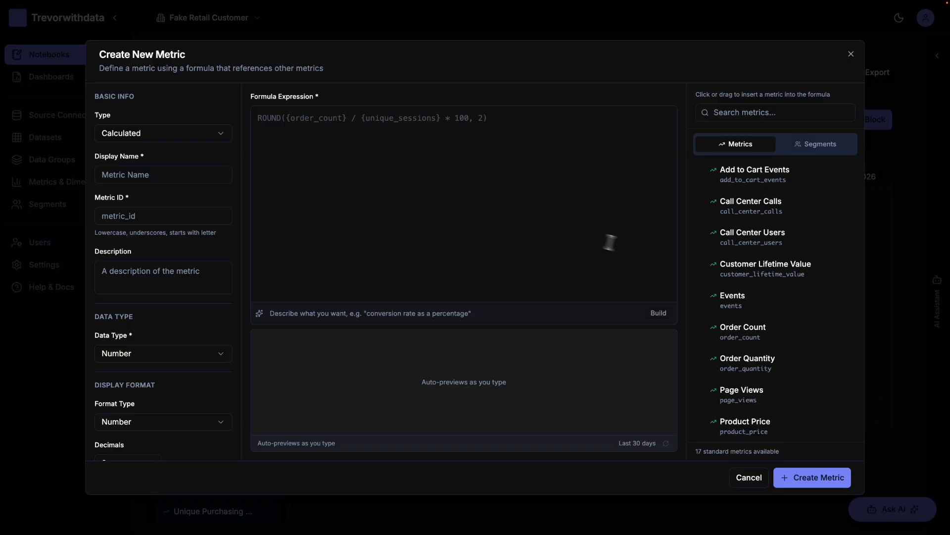
Build the metric's formula as Total Revenue divided by Unique Users.
scroll(758, 357, "down", 2)
scroll(758, 356, "down", 2)
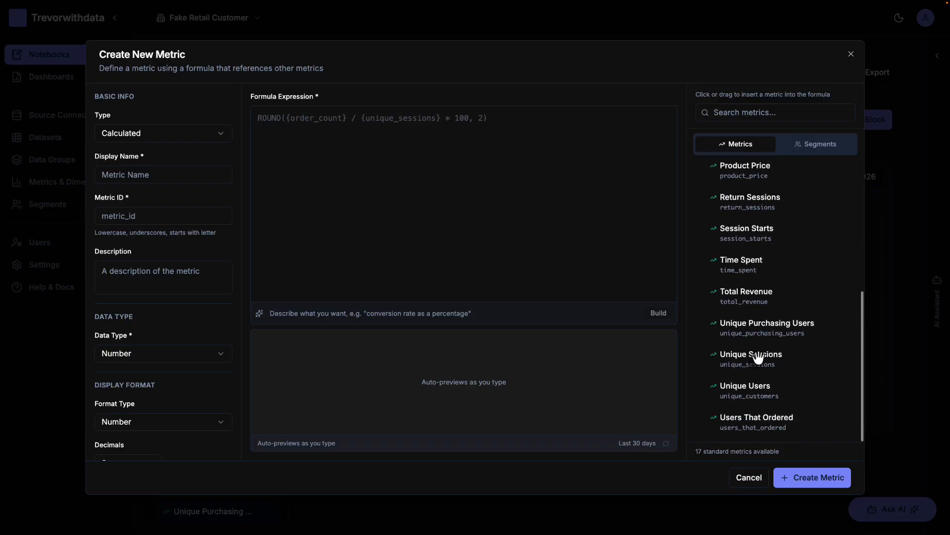
left_click_drag(747, 300, 569, 210)
left_click_drag(475, 191, 429, 183)
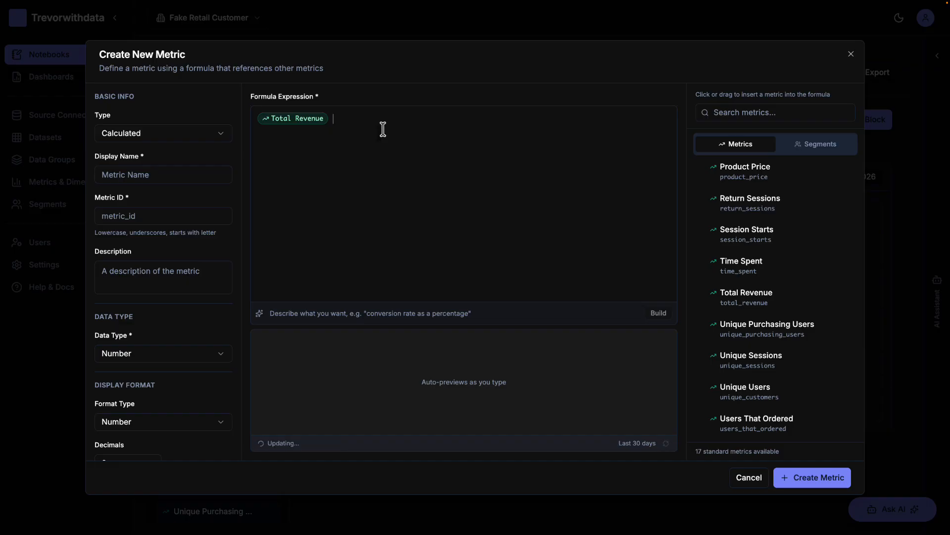
type("/")
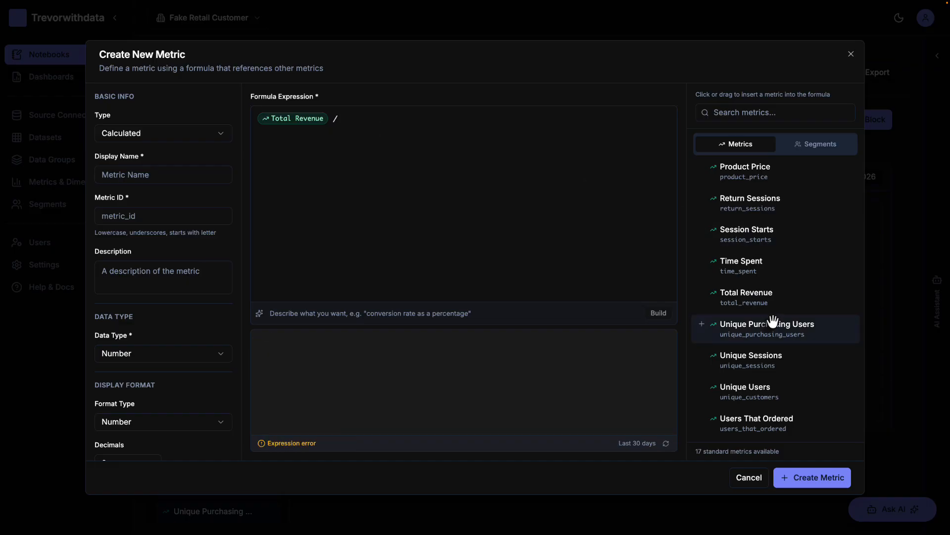
left_click_drag(746, 390, 504, 202)
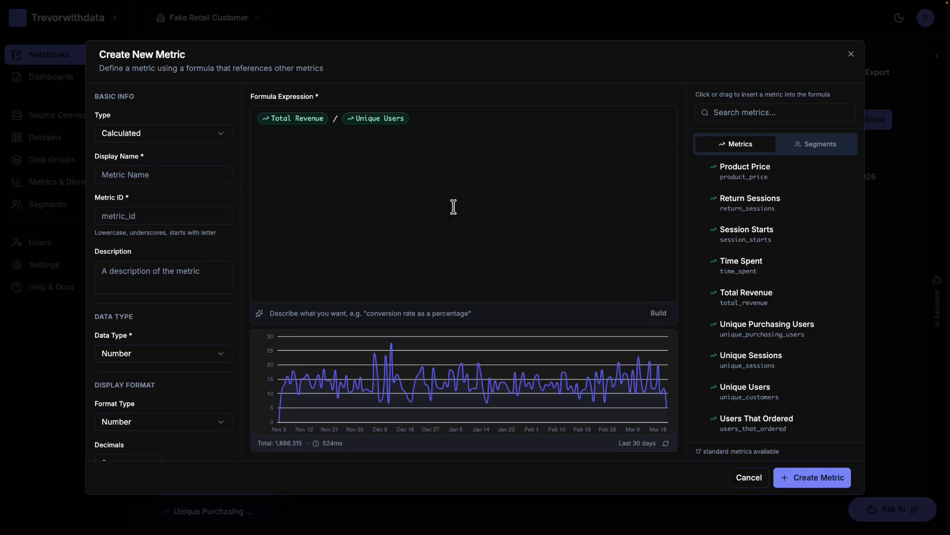
Name the metric "Revenue per User" and set its metric ID to revenue_per_user.
left_click(134, 175)
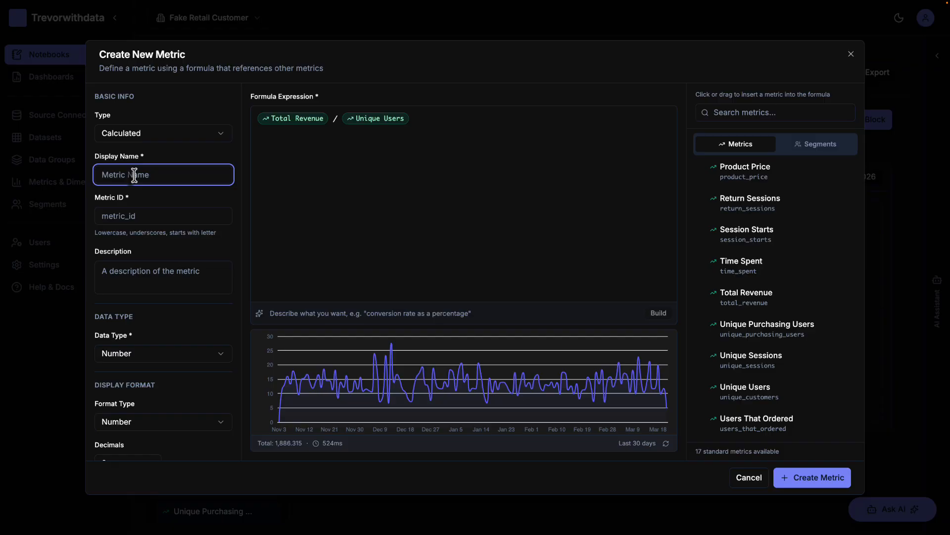
type("Revenue per User")
key("Tab")
type("r")
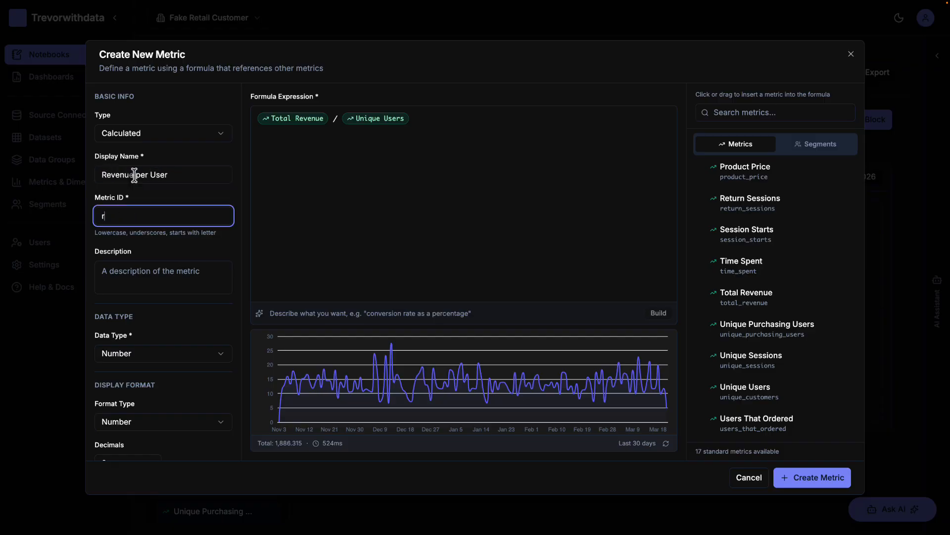
type("evenue_per_user")
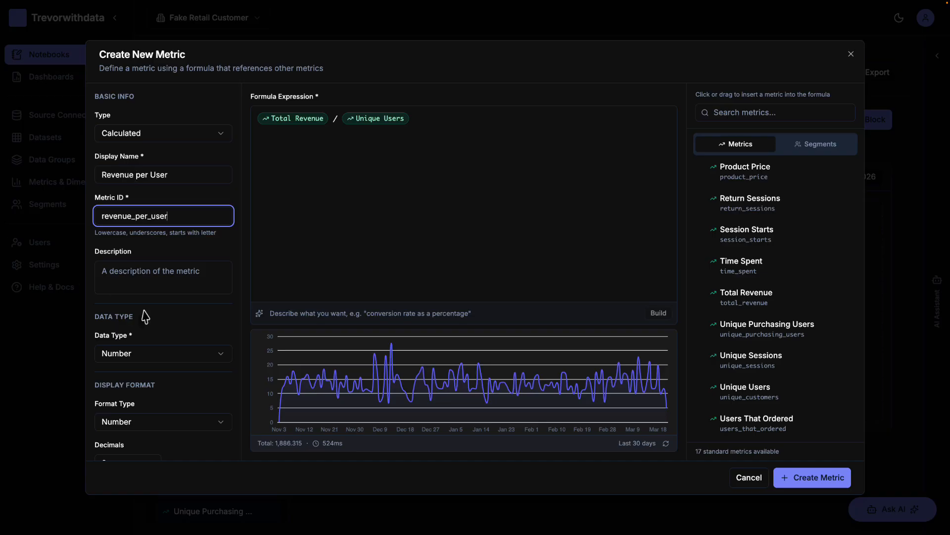
Set the display format to Currency with a $ prefix and create the metric.
scroll(145, 316, "down", 2)
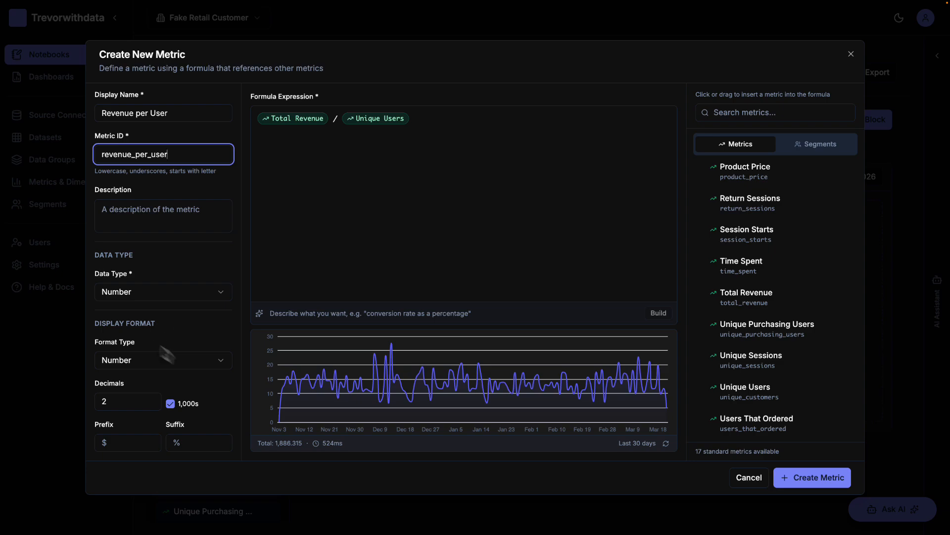
left_click(181, 358)
left_click(149, 405)
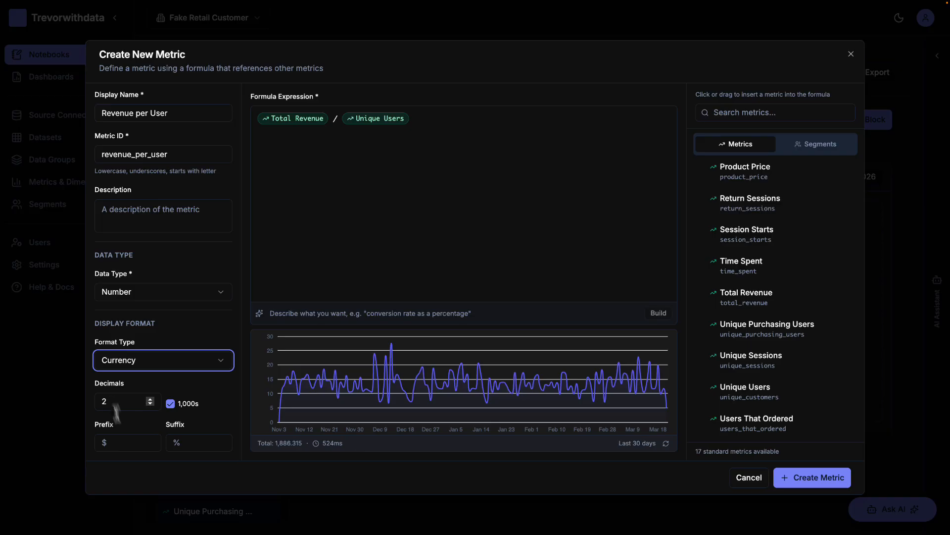
left_click(123, 443)
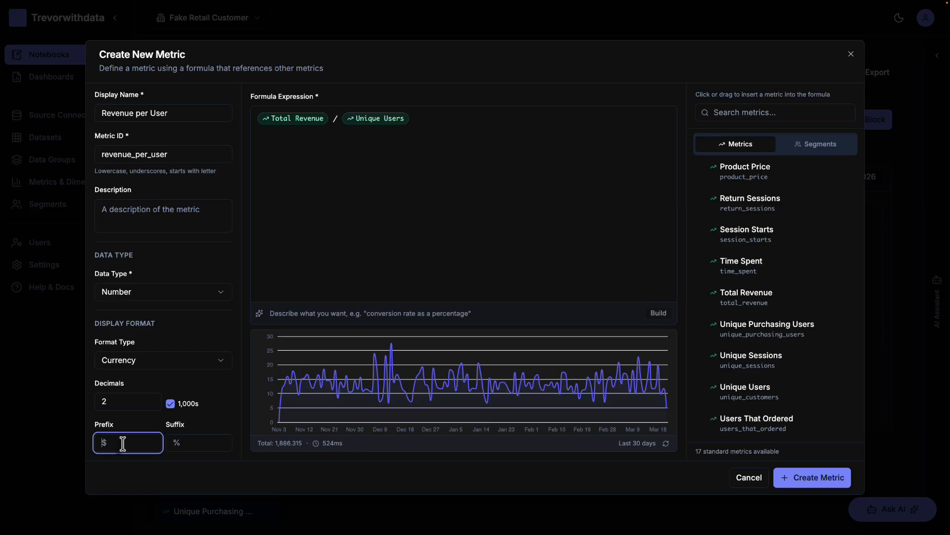
type("$")
left_click(812, 478)
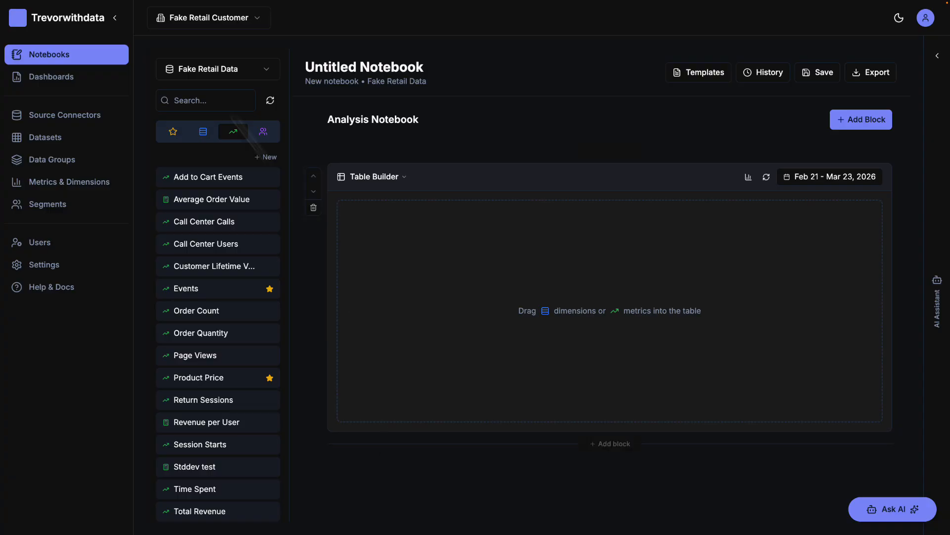
Build a table in the notebook with the Day dimension and the Revenue per User metric.
left_click(206, 137)
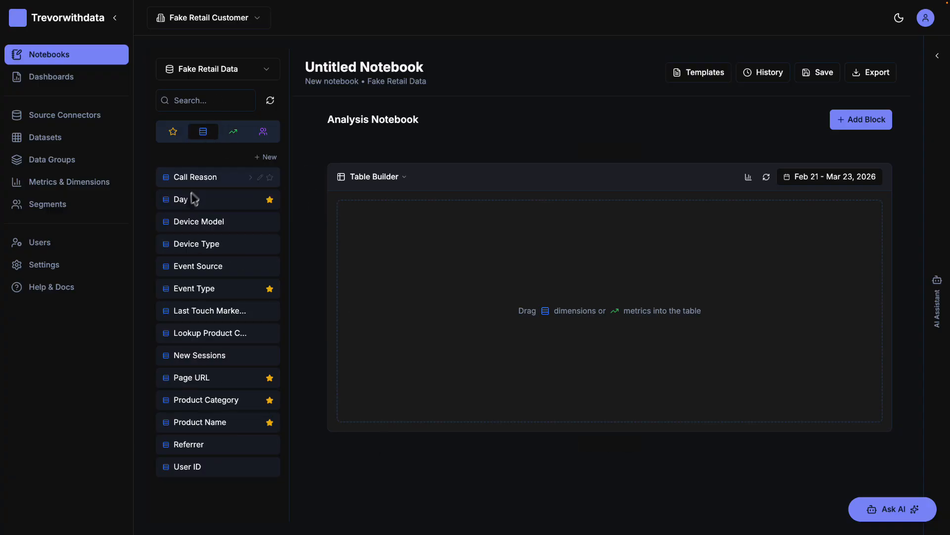
left_click_drag(187, 198, 416, 255)
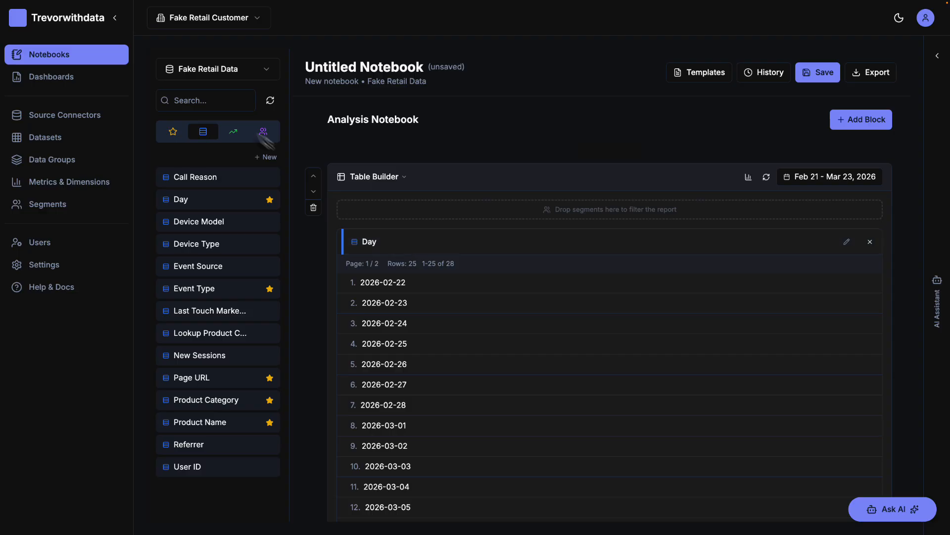
left_click(234, 135)
scroll(239, 357, "down", 2)
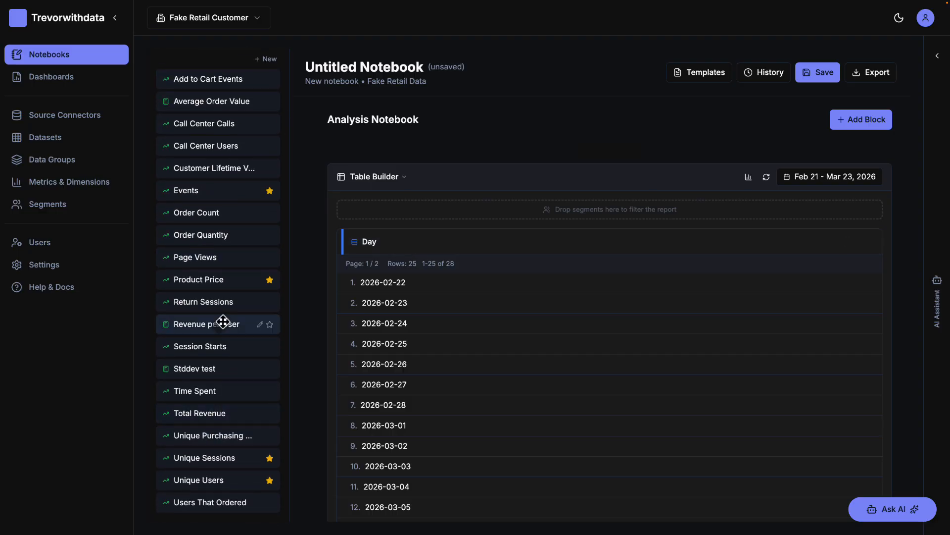
left_click_drag(218, 323, 770, 363)
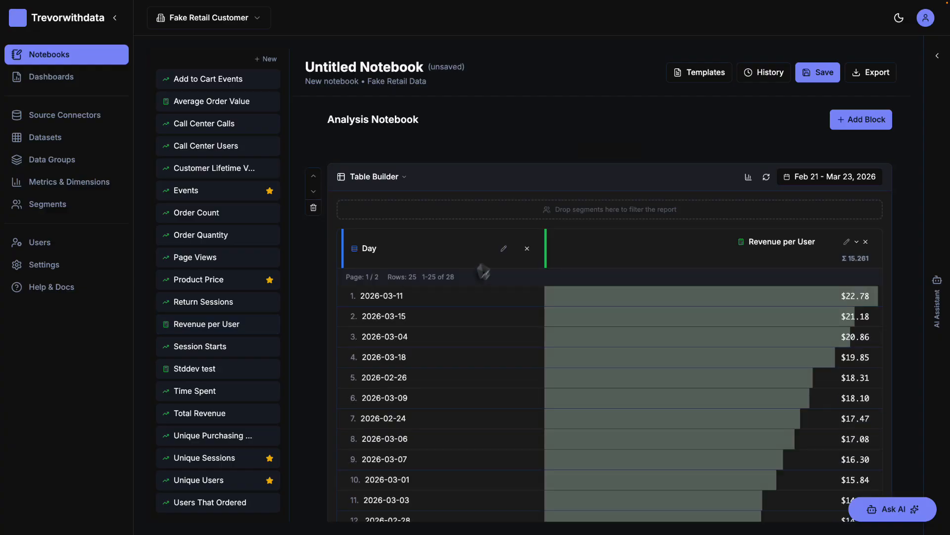
Sort the table by Day with the newest date first and show its chart above the table.
left_click(478, 255)
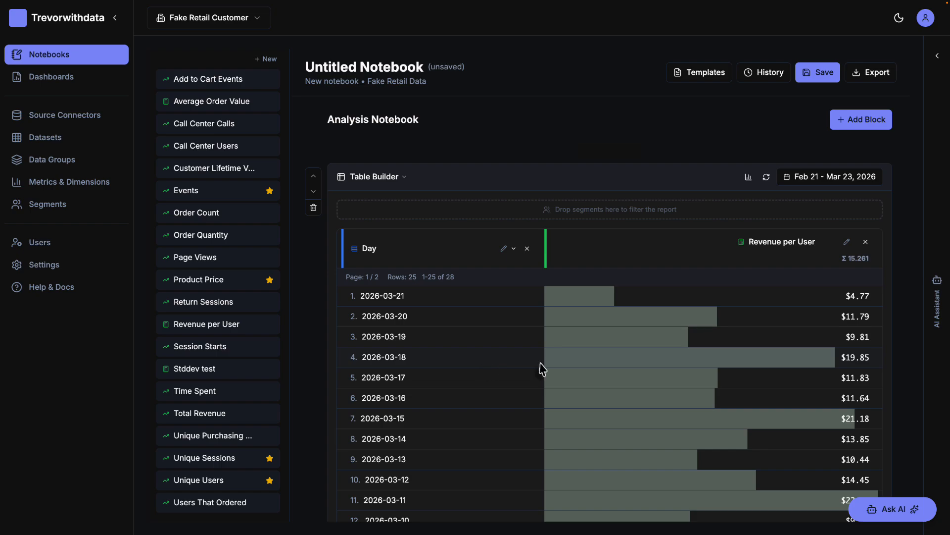
scroll(543, 368, "down", 3)
scroll(541, 363, "down", 6)
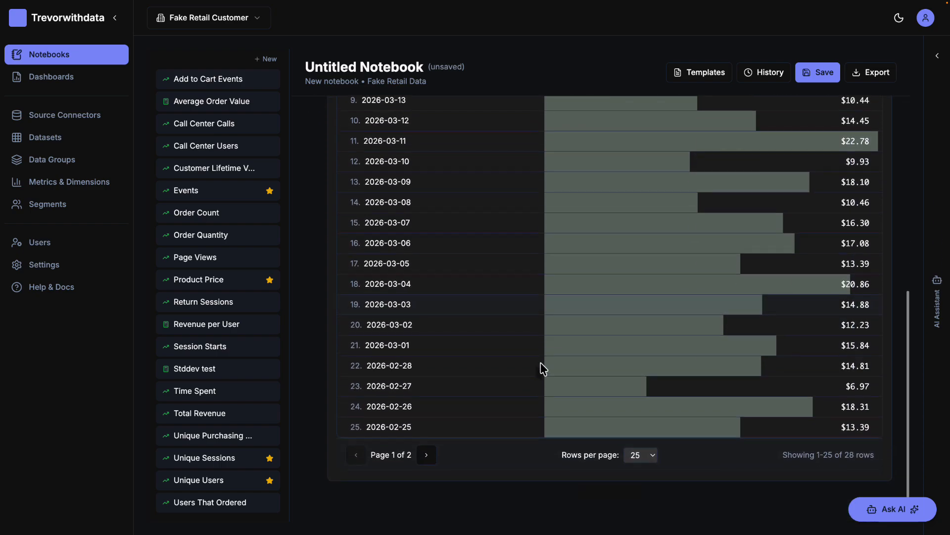
scroll(541, 363, "up", 6)
scroll(541, 363, "up", 3)
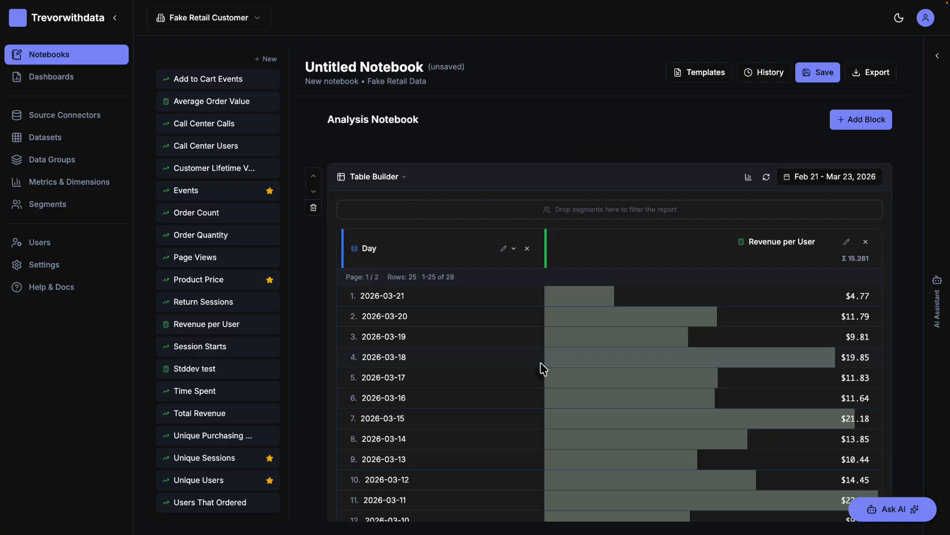
left_click(749, 177)
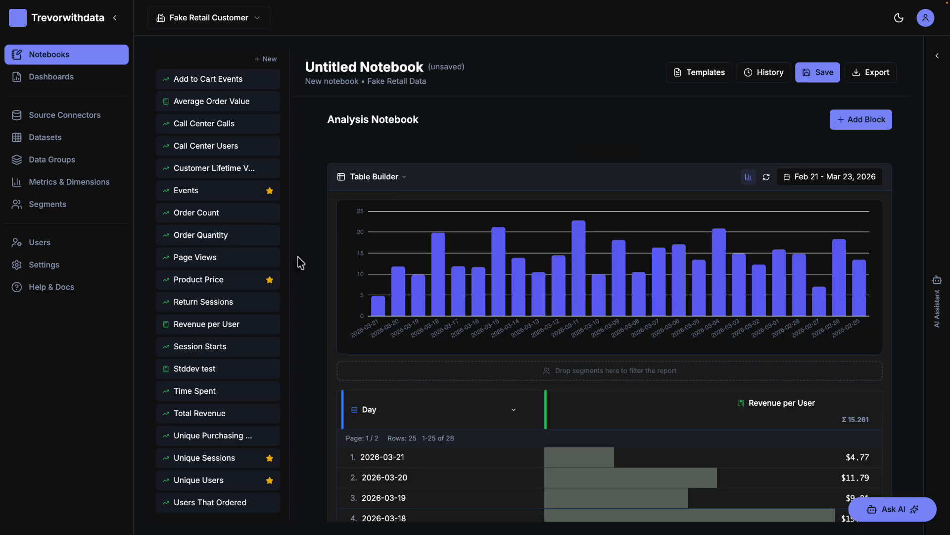
Start another new metric and change its type from Standard to Calculated.
scroll(209, 256, "up", 3)
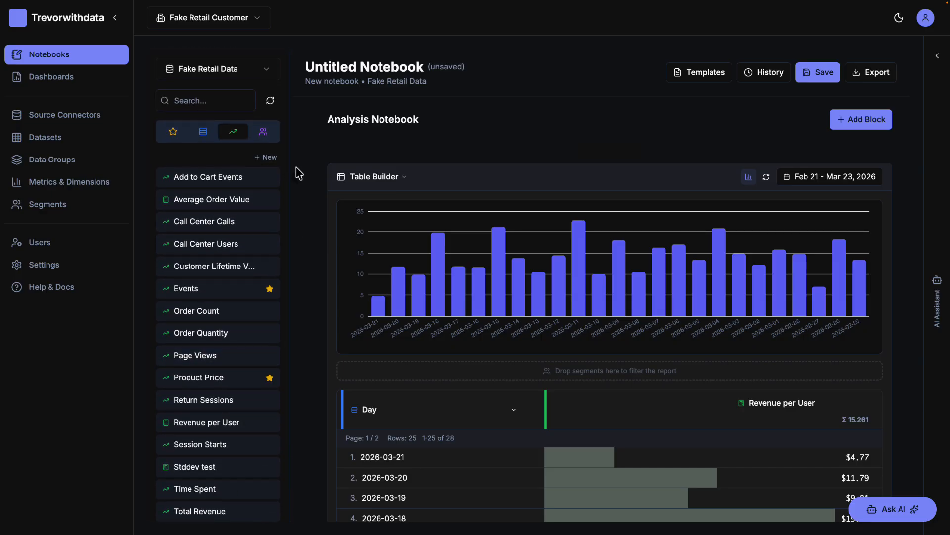
left_click(268, 157)
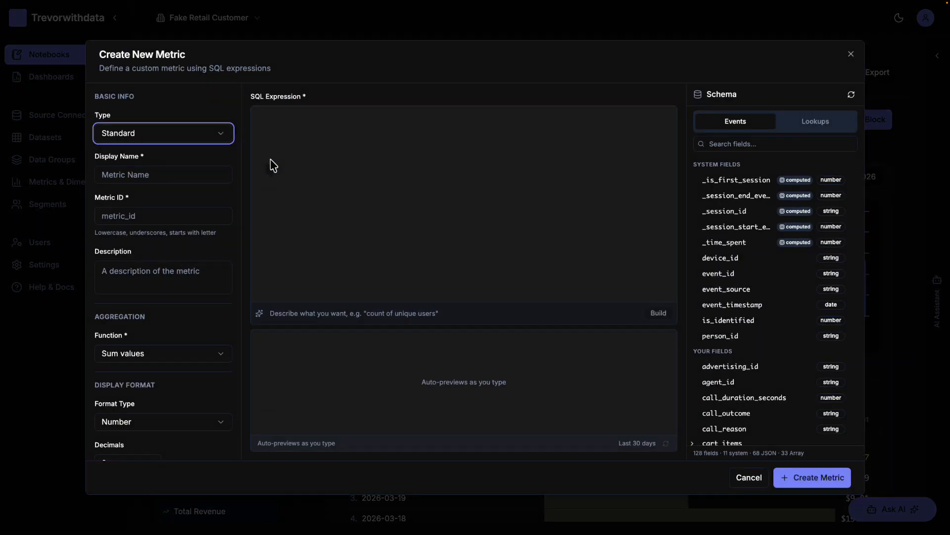
left_click(208, 140)
left_click(172, 170)
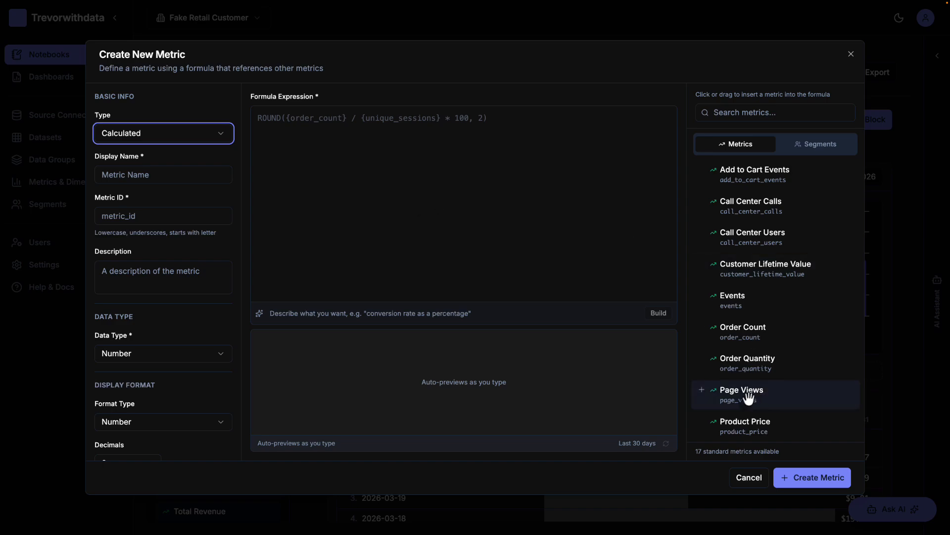
Add Page Views to the formula and apply the Email Users segment to it.
left_click_drag(745, 398, 441, 166)
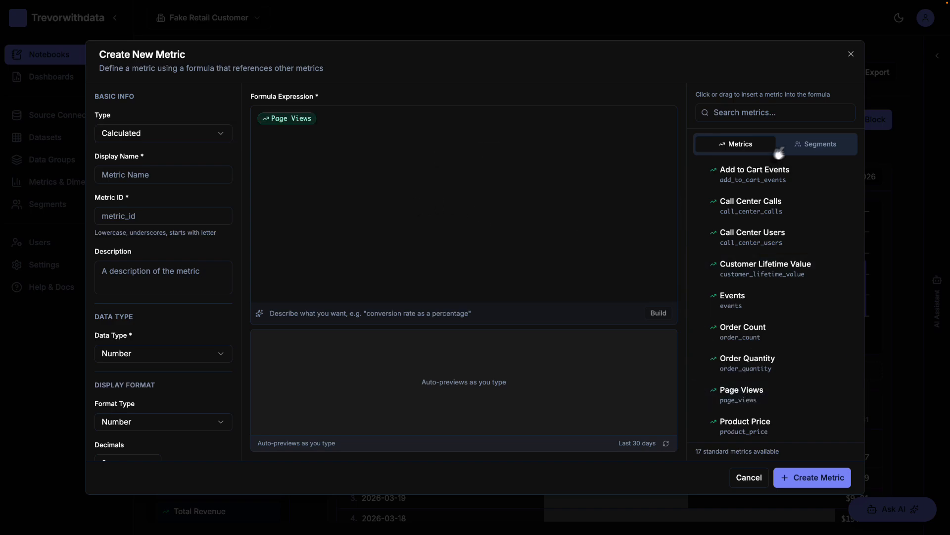
left_click(817, 150)
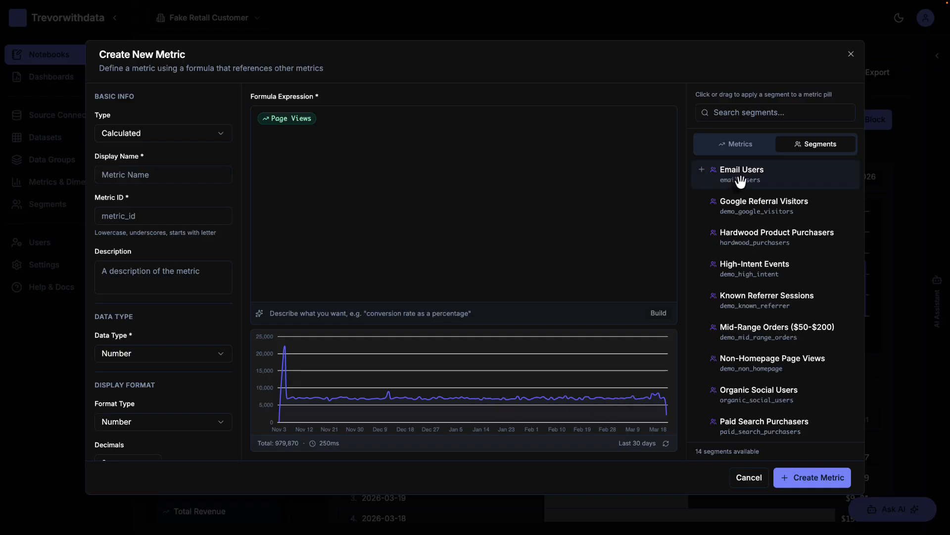
left_click_drag(741, 181, 317, 124)
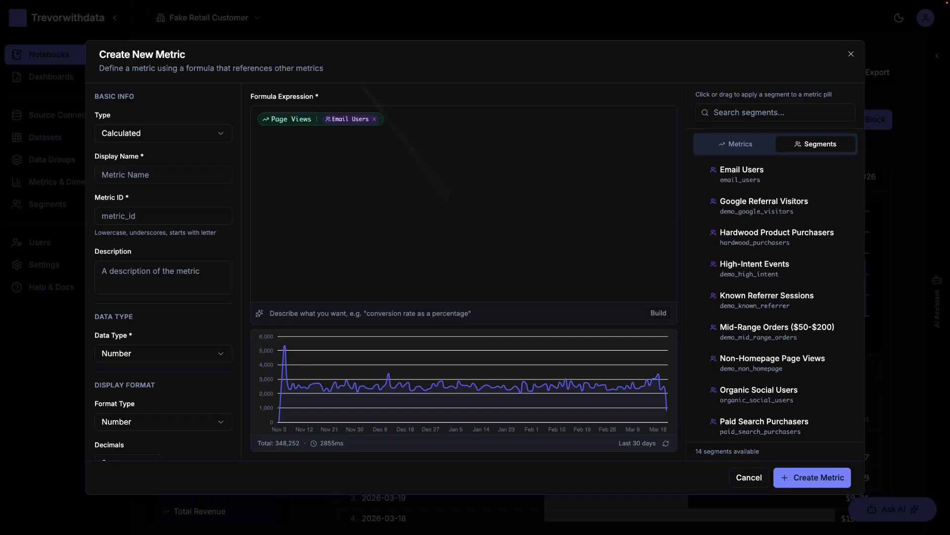
Clear the entire formula expression.
left_click(399, 121)
key("super+a")
key("BackSpace")
Have the AI builder generate the formula from the description "Give me a conversion rate metric".
left_click(341, 309)
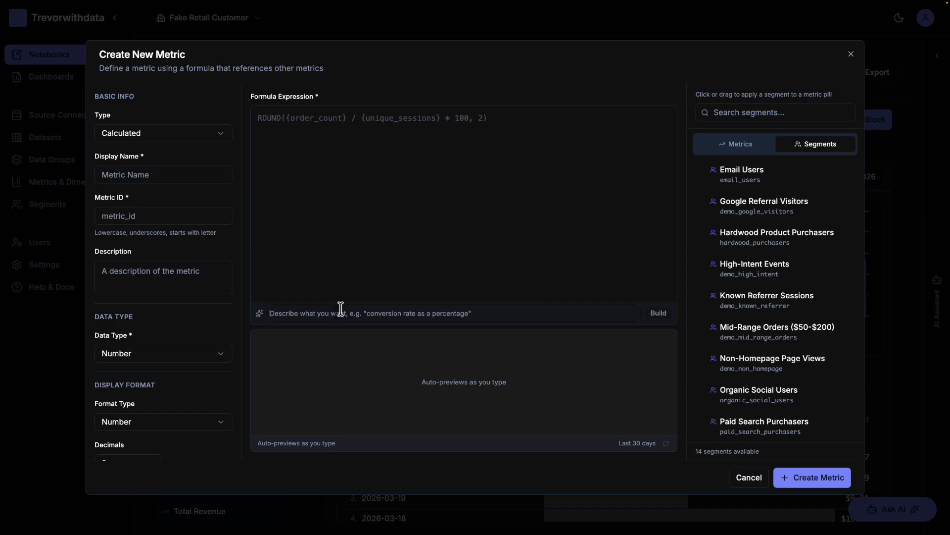
left_click(340, 308)
type("Gi")
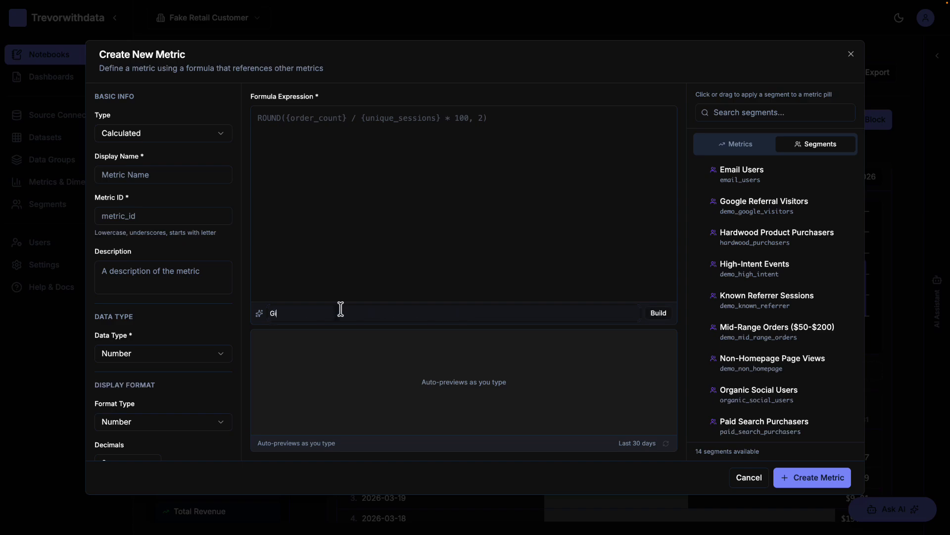
type("ve me a conversion rate metric")
key("Return")
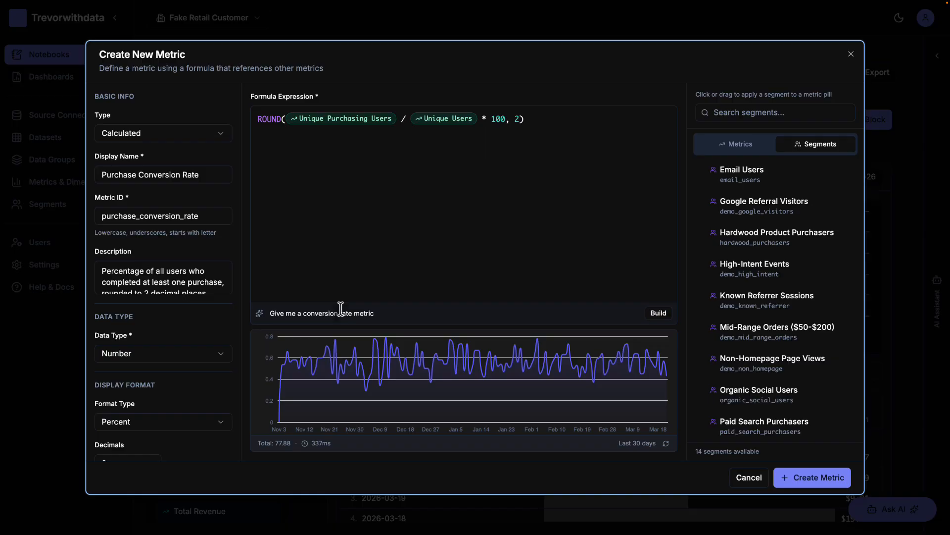
Extend the AI description to "Give me a conversion rate metric at the session level" and regenerate the formula.
scroll(132, 342, "down", 2)
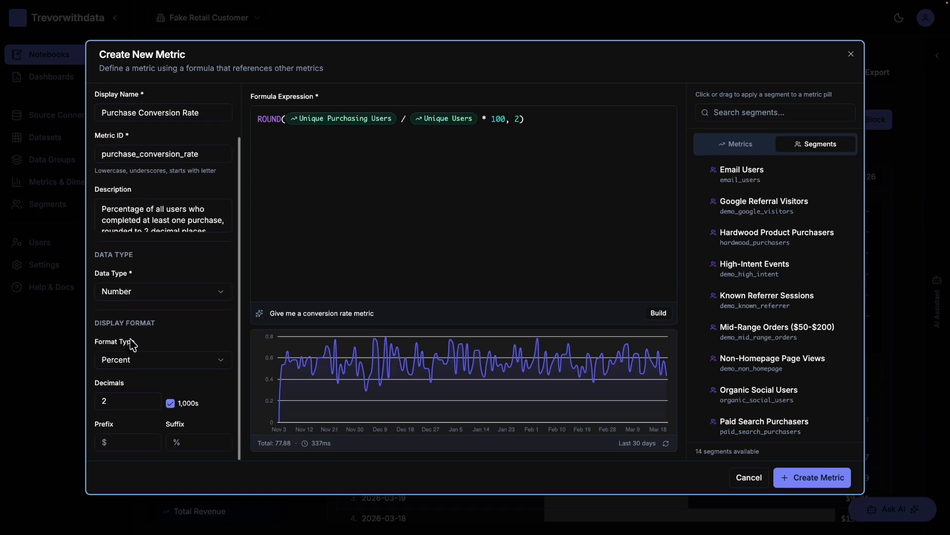
scroll(133, 344, "up", 2)
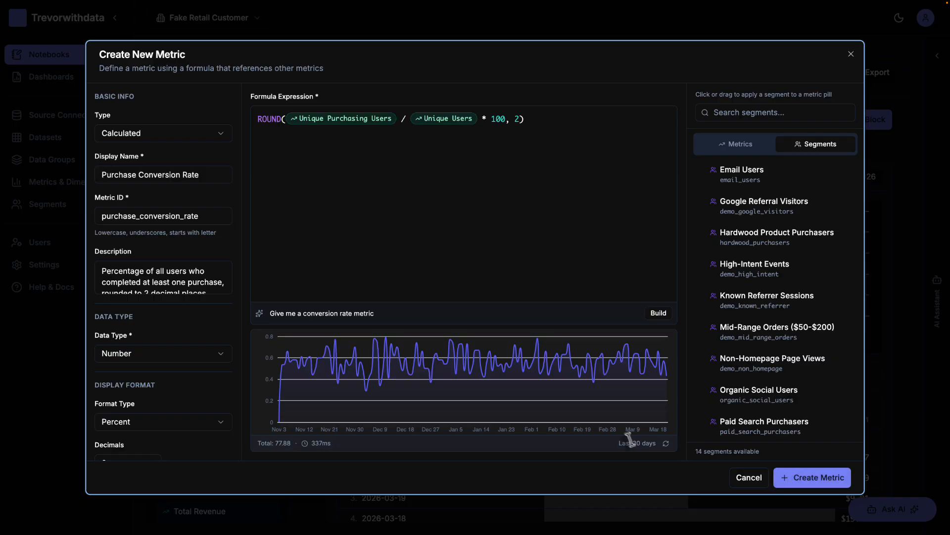
left_click(424, 310)
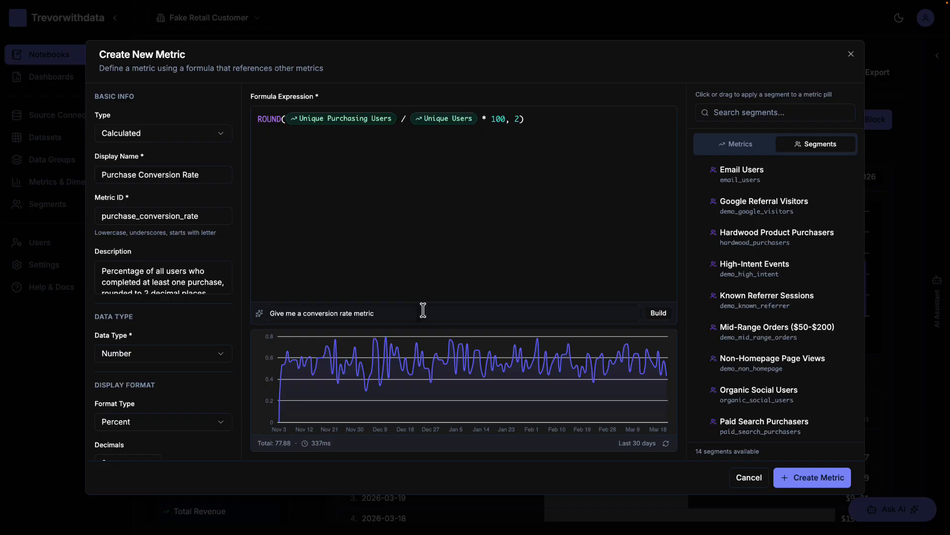
type("at the session level")
key("Return")
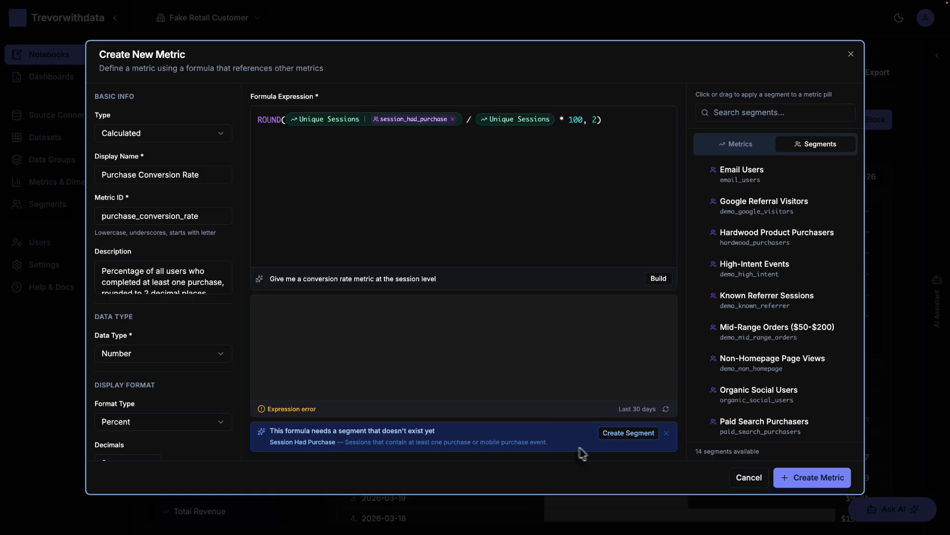
Create the missing Session Had Purchase segment for the formula and save the Purchase Conversion Rate metric.
left_click(627, 438)
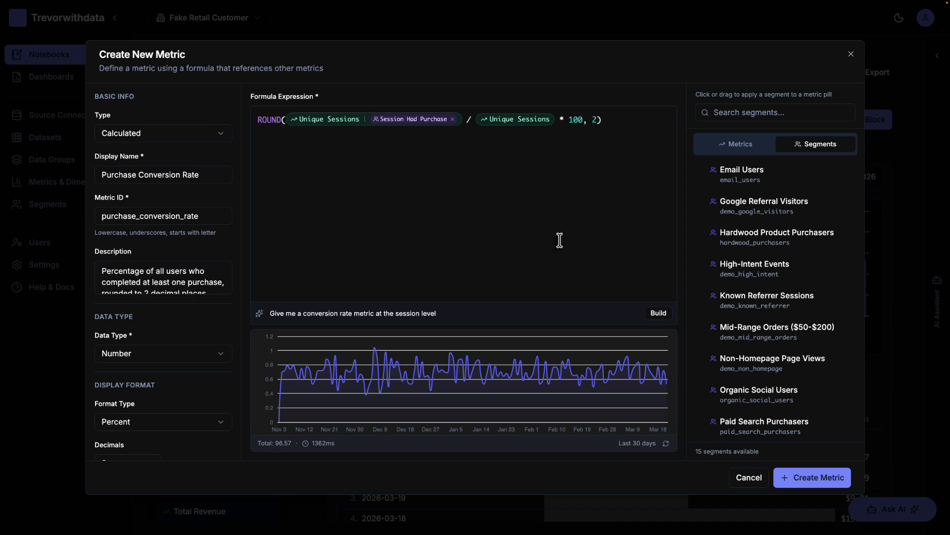
left_click(814, 481)
Add the Purchase Conversion Rate metric to the notebook table as a column after Revenue per User.
scroll(592, 435, "down", 1)
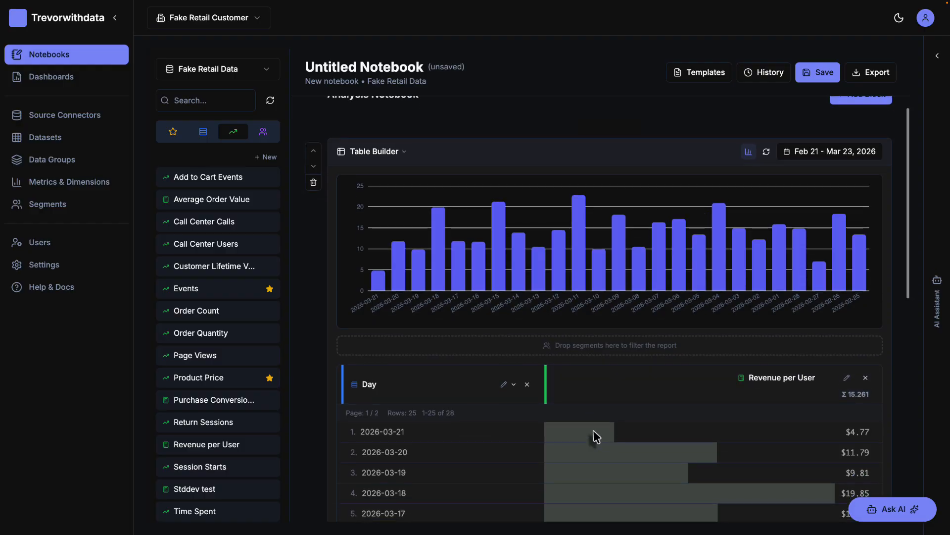
scroll(198, 442, "down", 3)
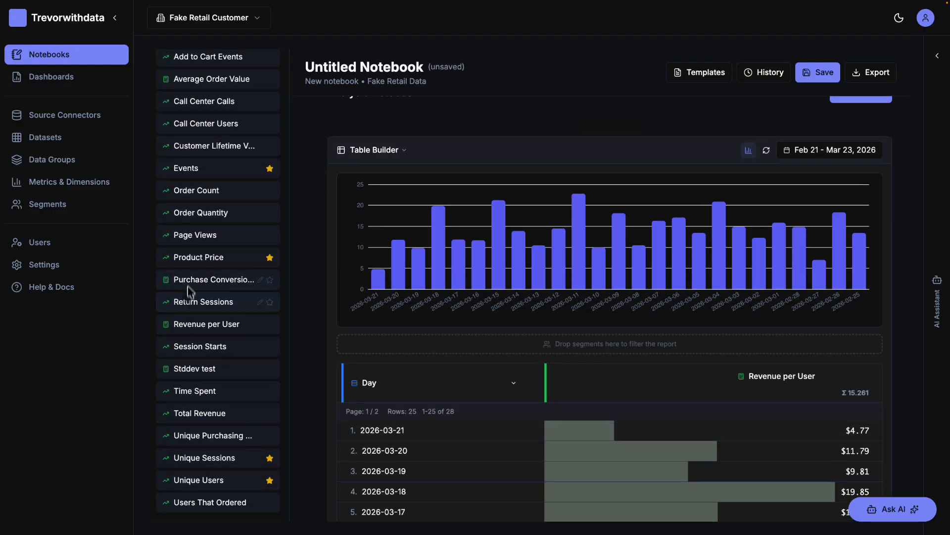
left_click_drag(187, 278, 808, 449)
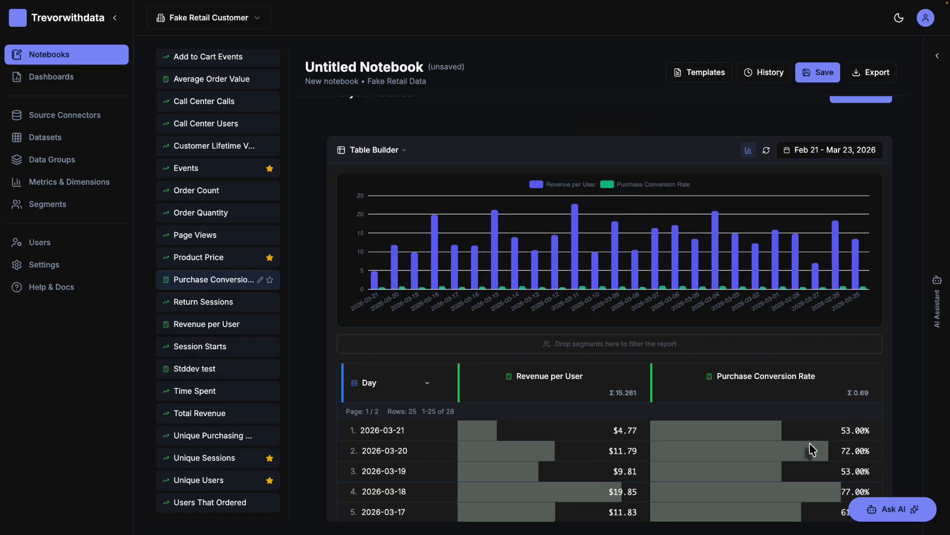
Hide the Revenue per User series in the chart and review the daily Purchase Conversion Rate values in the table.
left_click(562, 185)
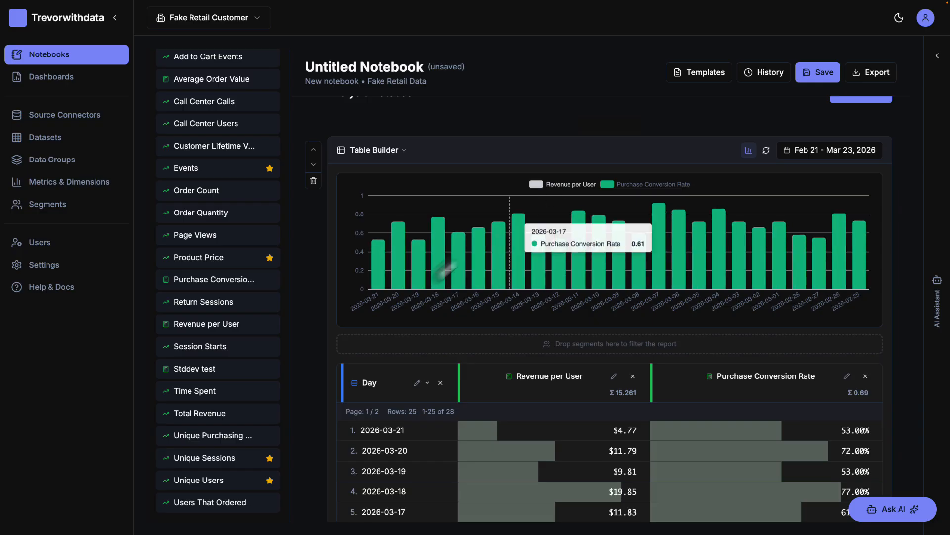
scroll(579, 442, "down", 2)
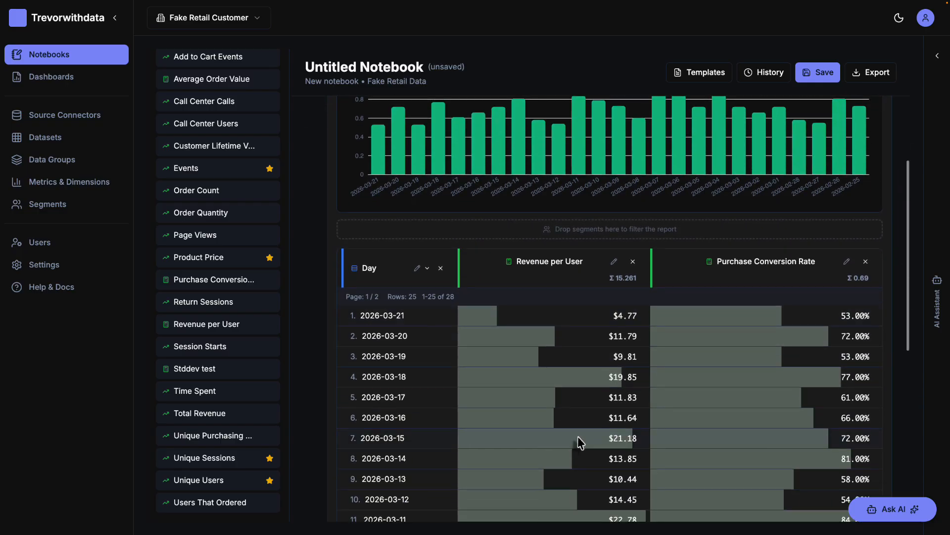
scroll(580, 442, "down", 4)
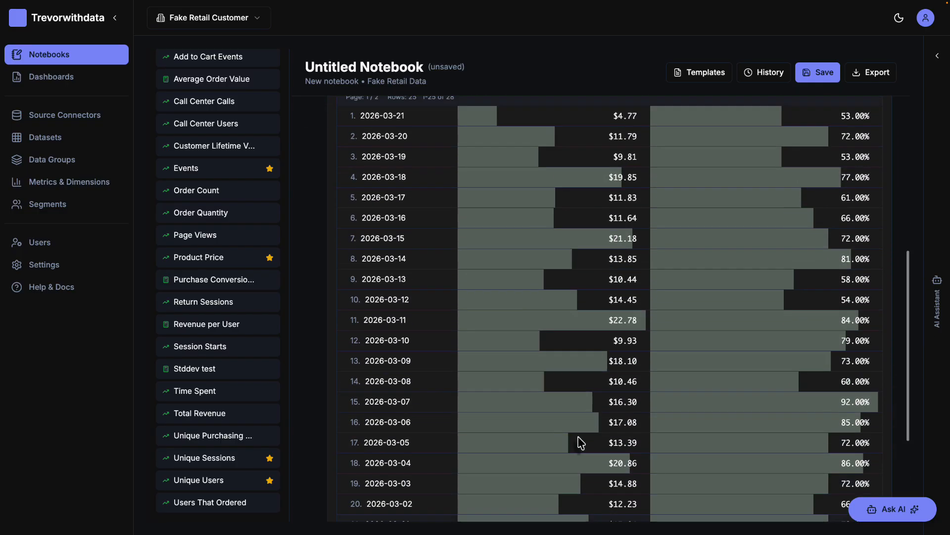
scroll(581, 442, "up", 6)
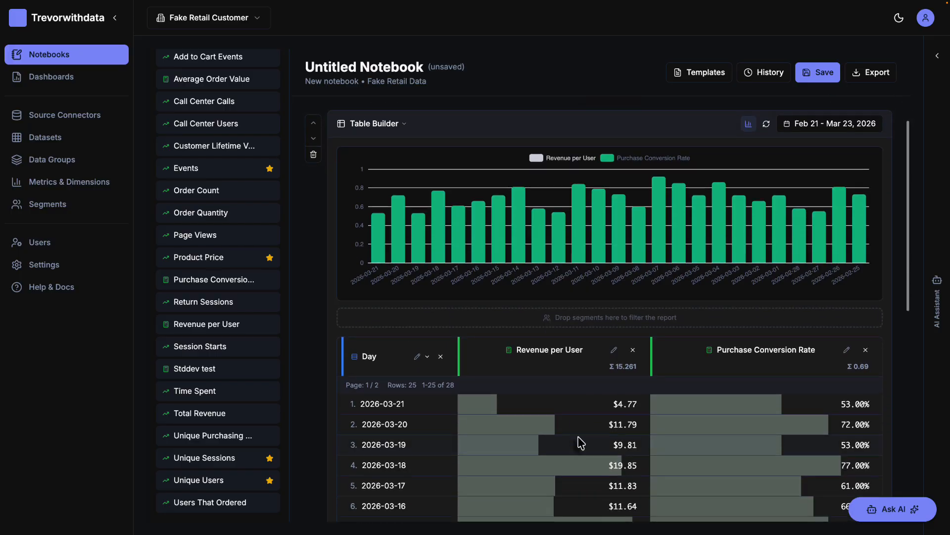